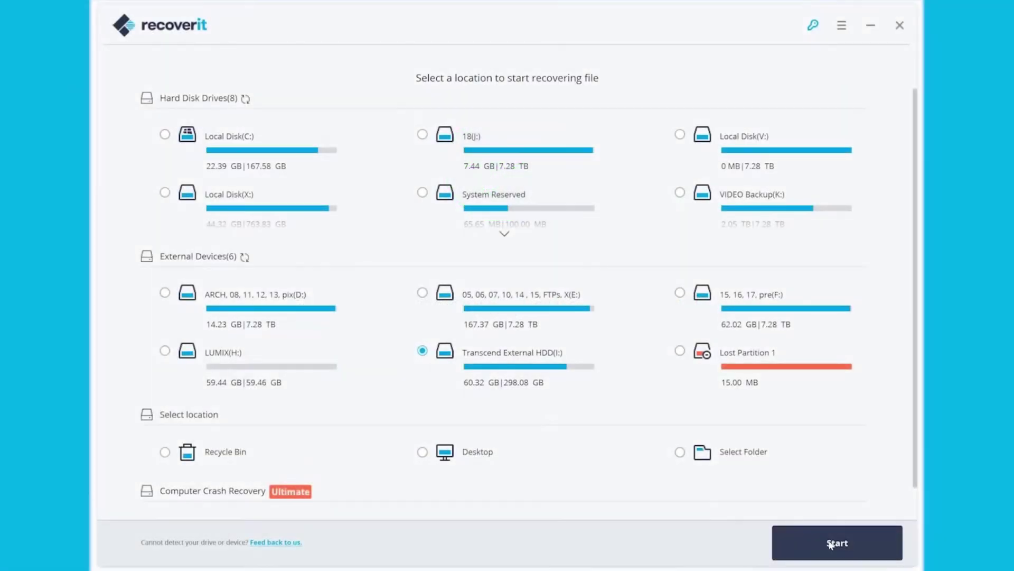
Step: Scan the external drive, stop early, and recover the keyboard .mov video into X:\Recover
click(830, 544)
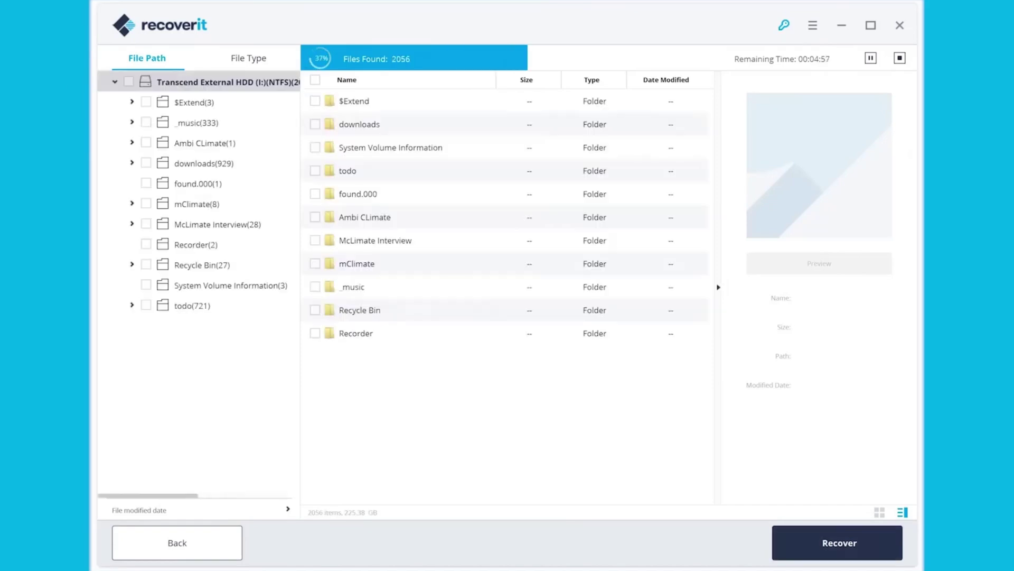
click(540, 334)
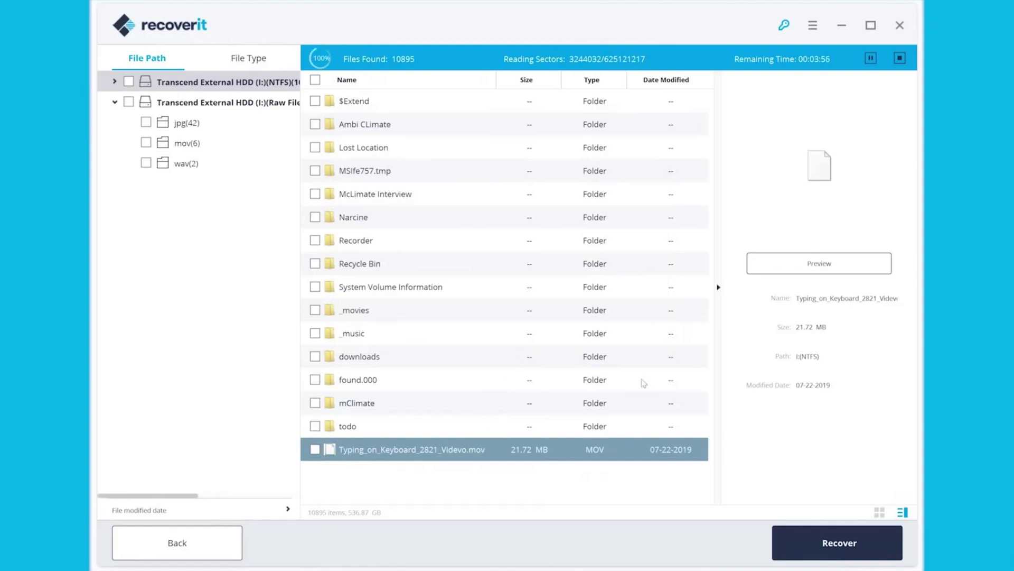
click(800, 268)
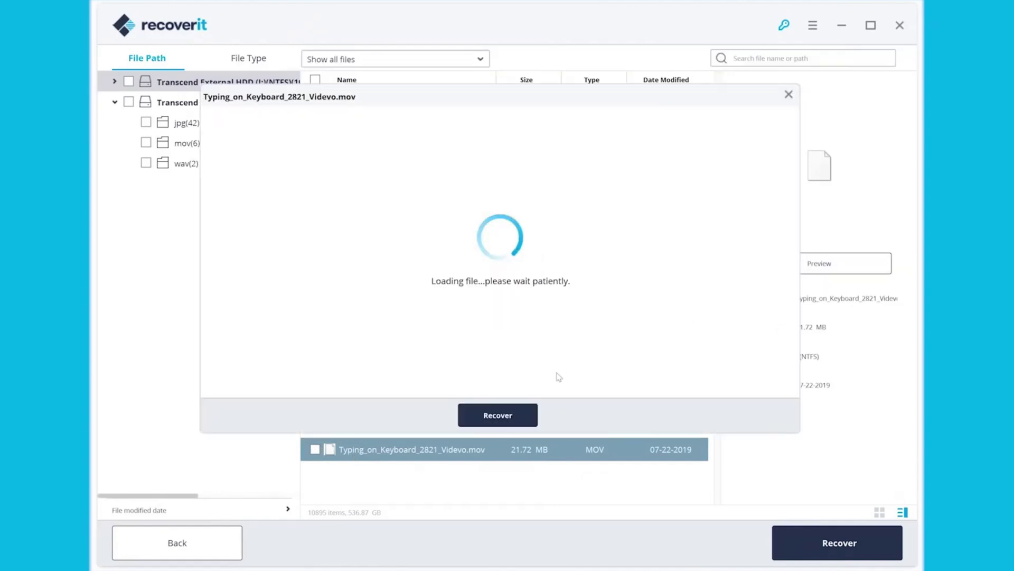
click(519, 413)
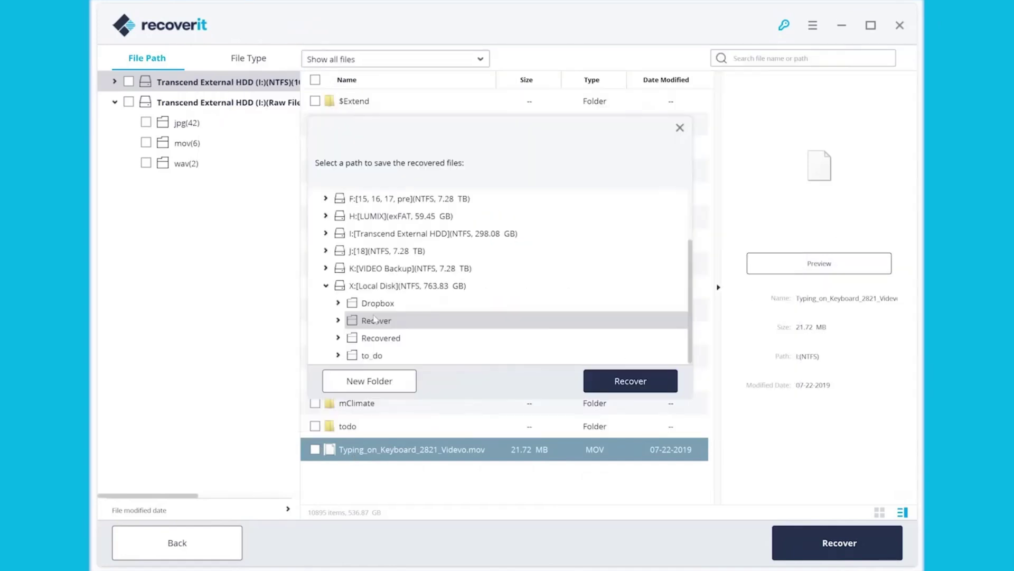
click(638, 387)
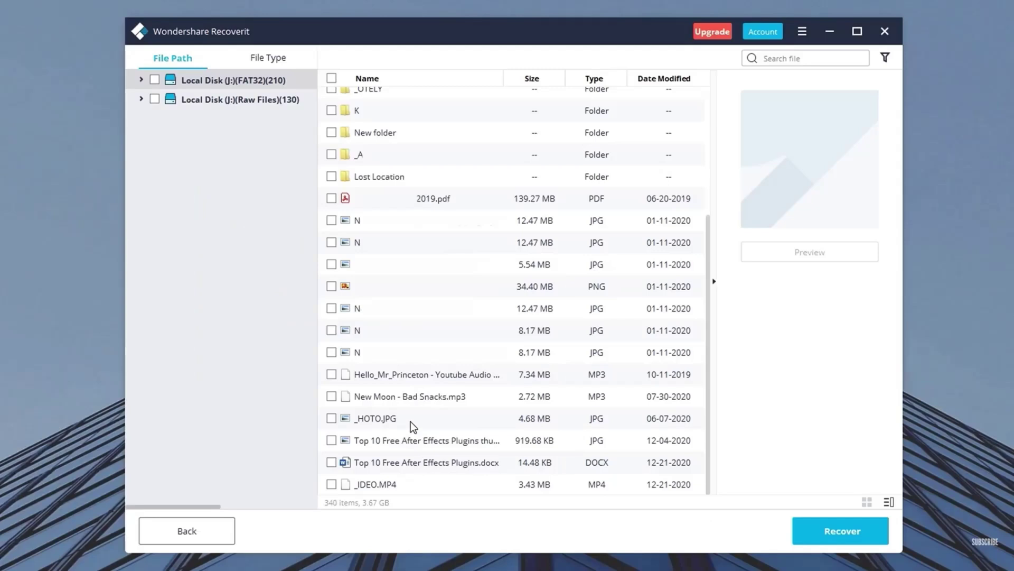
Step: Preview the found _HOTO.JPG photo and the _IDEO.MP4 video
double_click(411, 421)
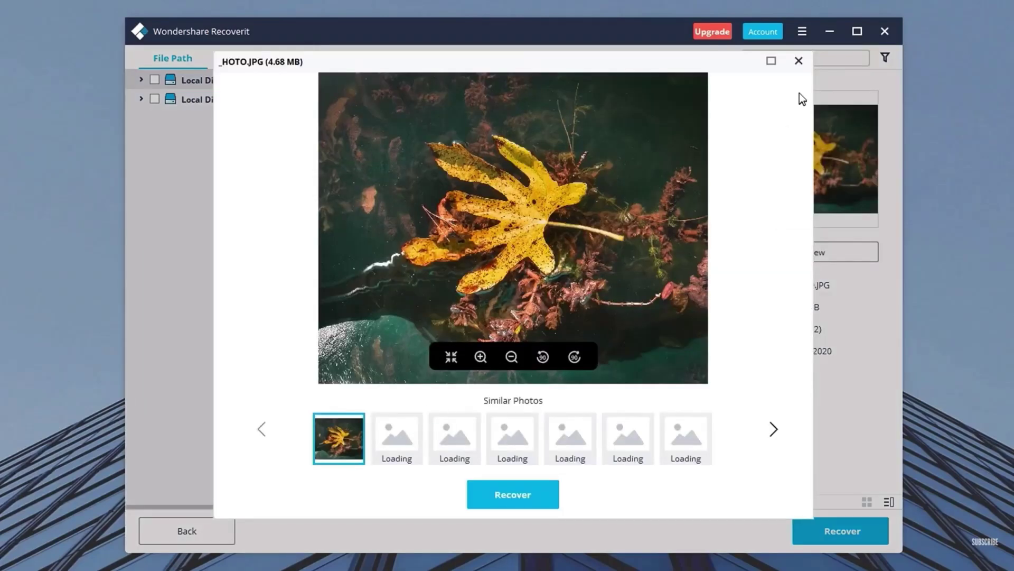
click(799, 61)
double_click(438, 482)
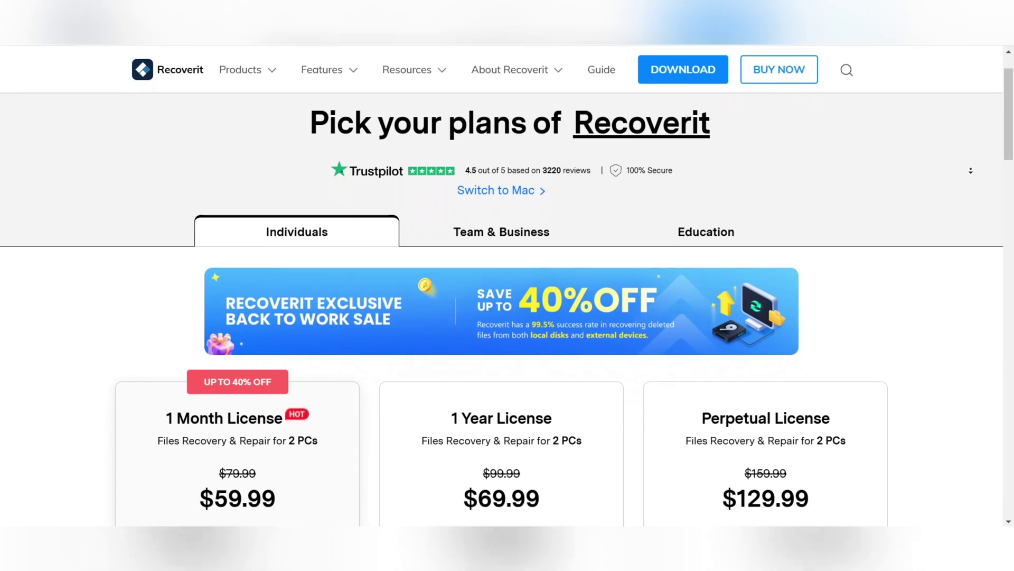
scroll(507, 317, down, 1)
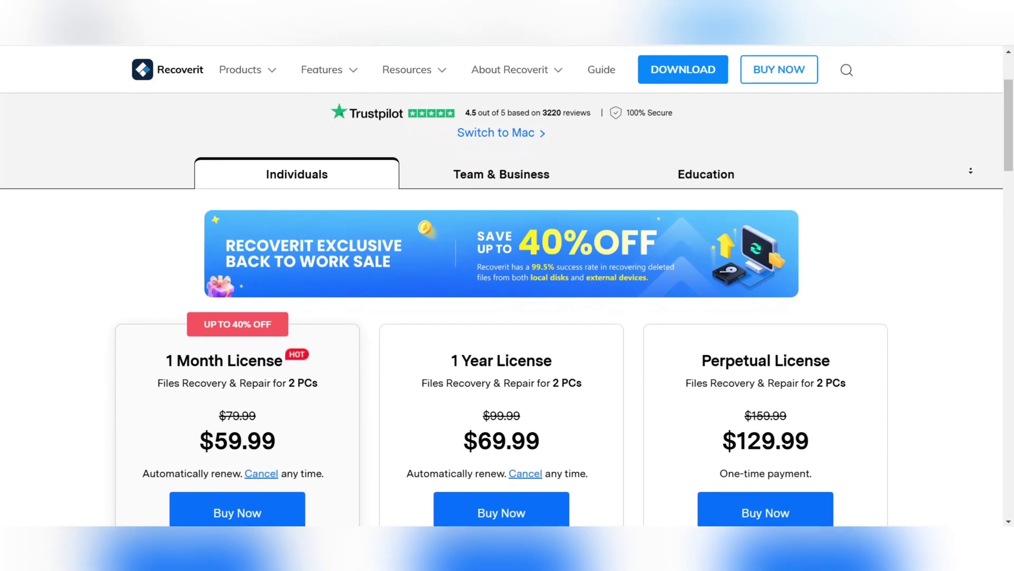
scroll(507, 317, down, 1)
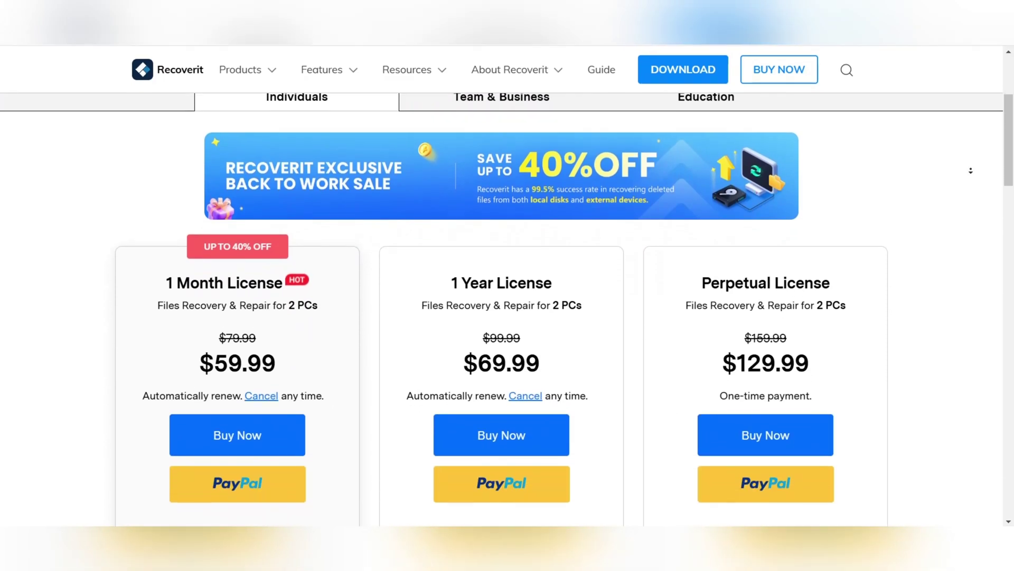
scroll(508, 317, down, 1)
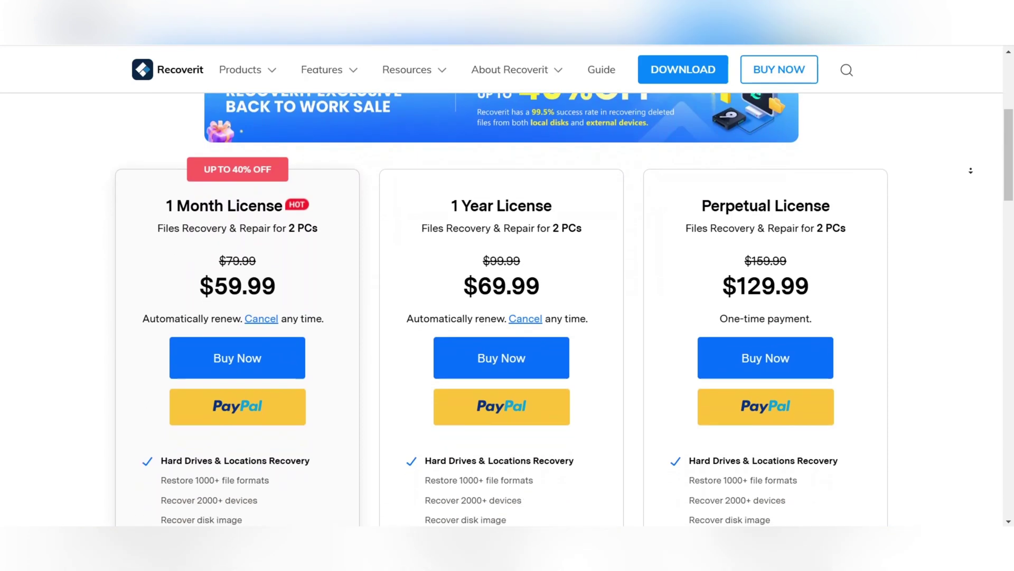
scroll(508, 317, down, 1)
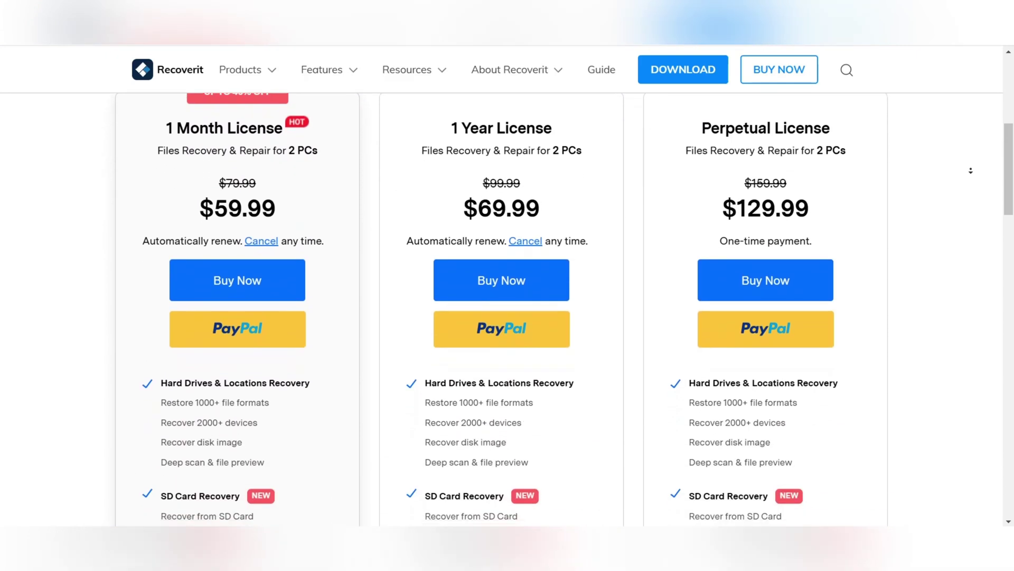
scroll(508, 318, down, 1)
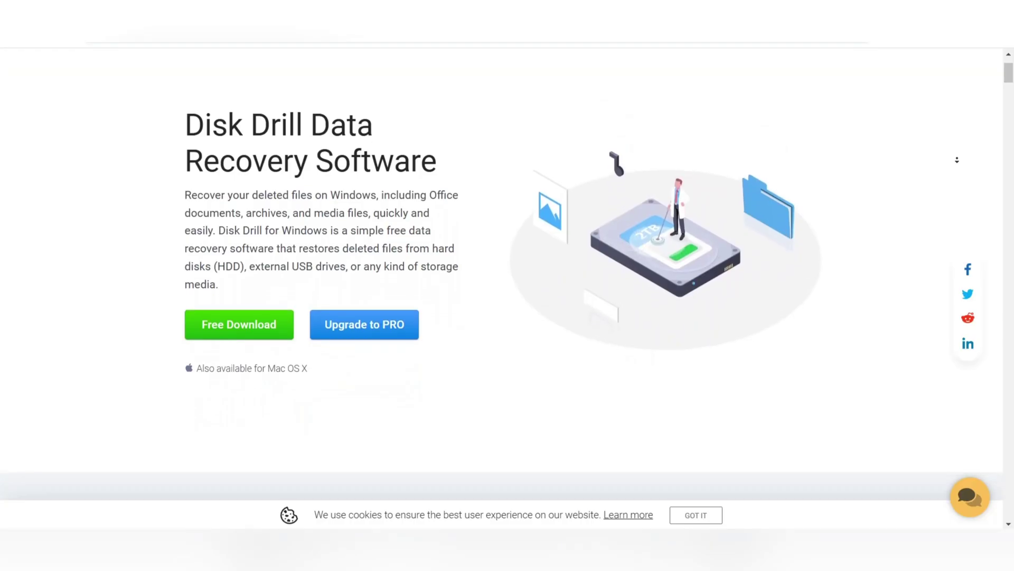
scroll(957, 161, down, 2)
scroll(959, 162, down, 2)
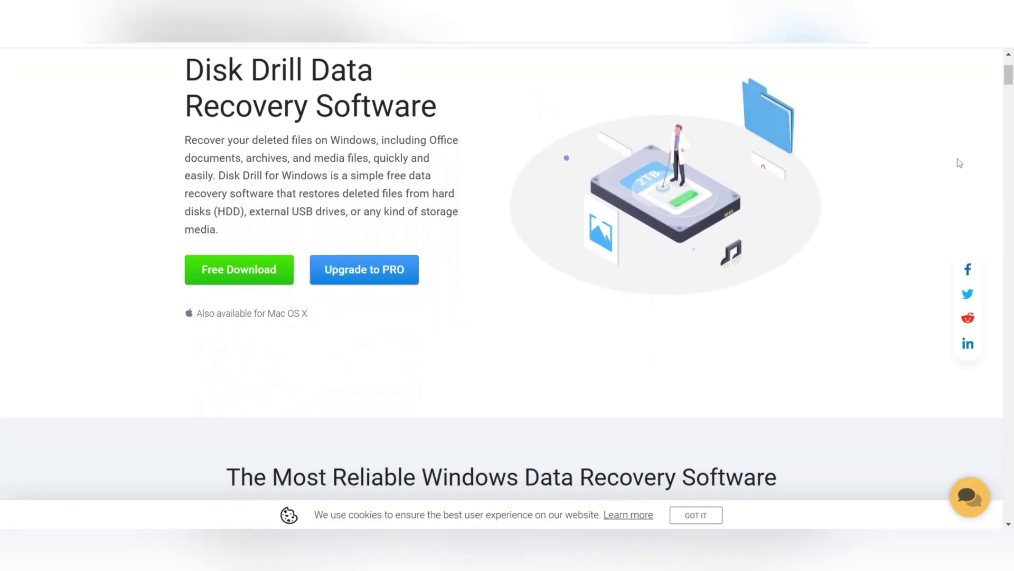
scroll(958, 161, down, 1)
scroll(958, 162, down, 1)
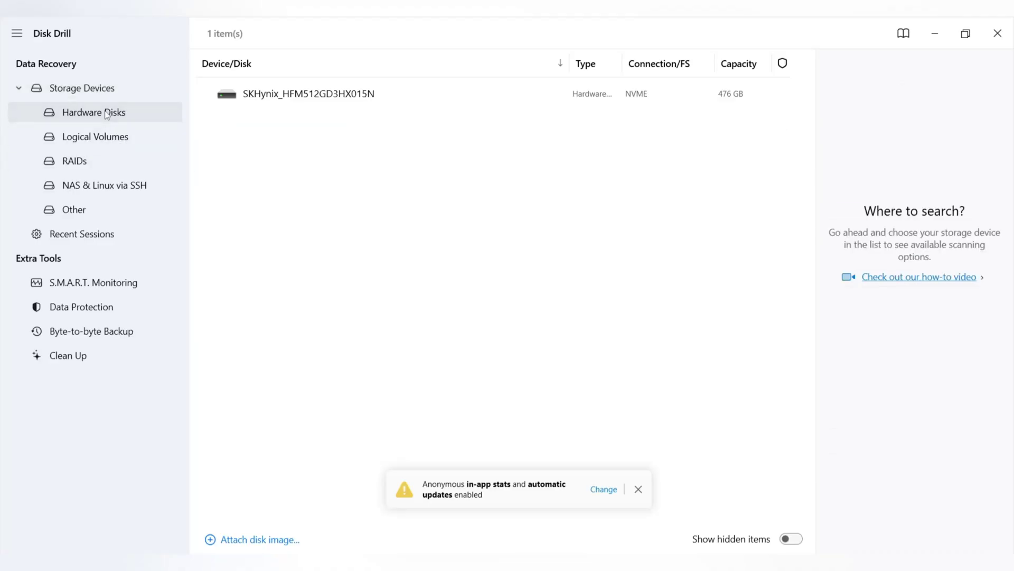
Step: Browse the Storage Devices categories, scan sessions and drive health monitoring
click(106, 139)
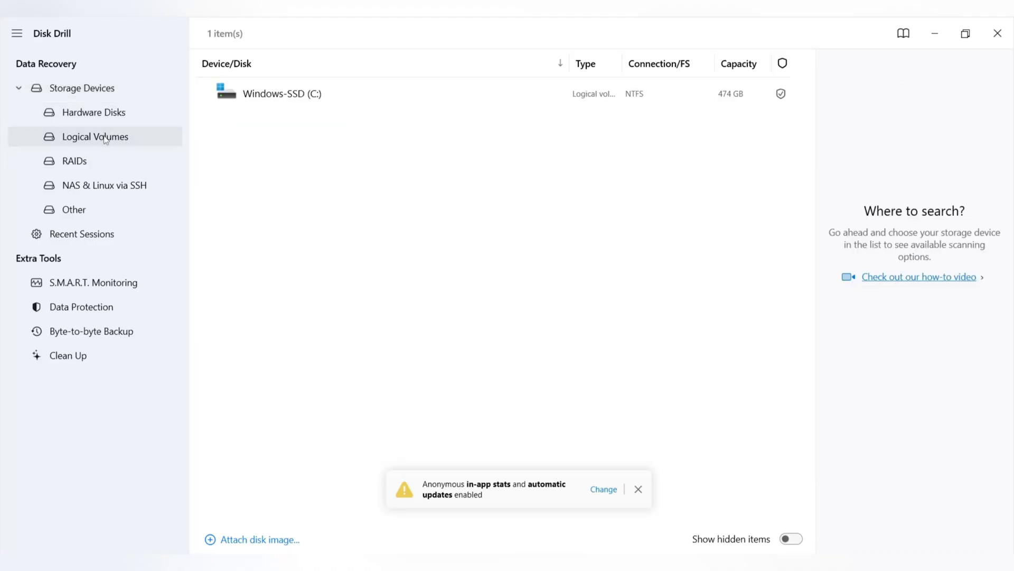
click(73, 163)
click(71, 187)
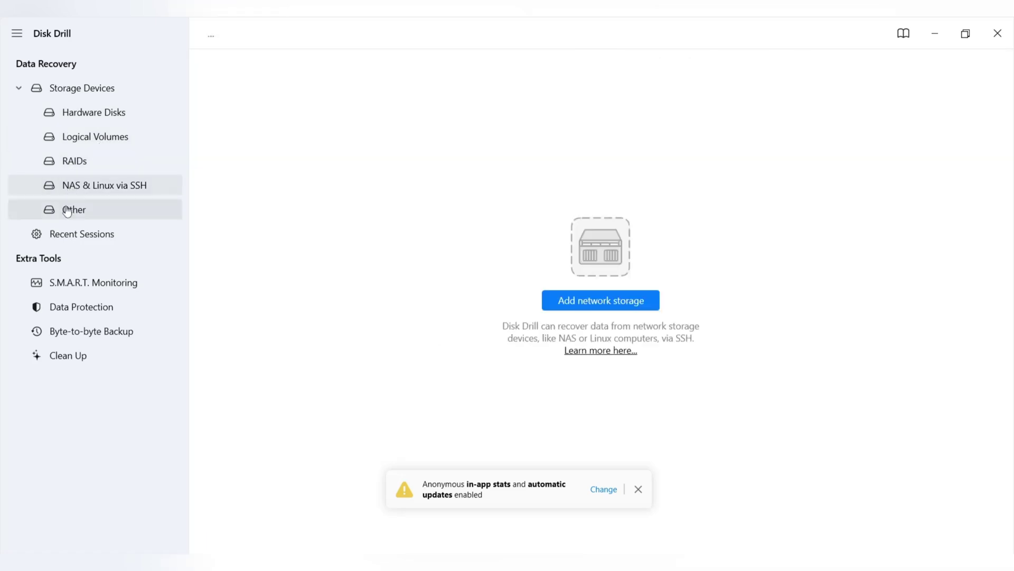
click(69, 211)
click(67, 236)
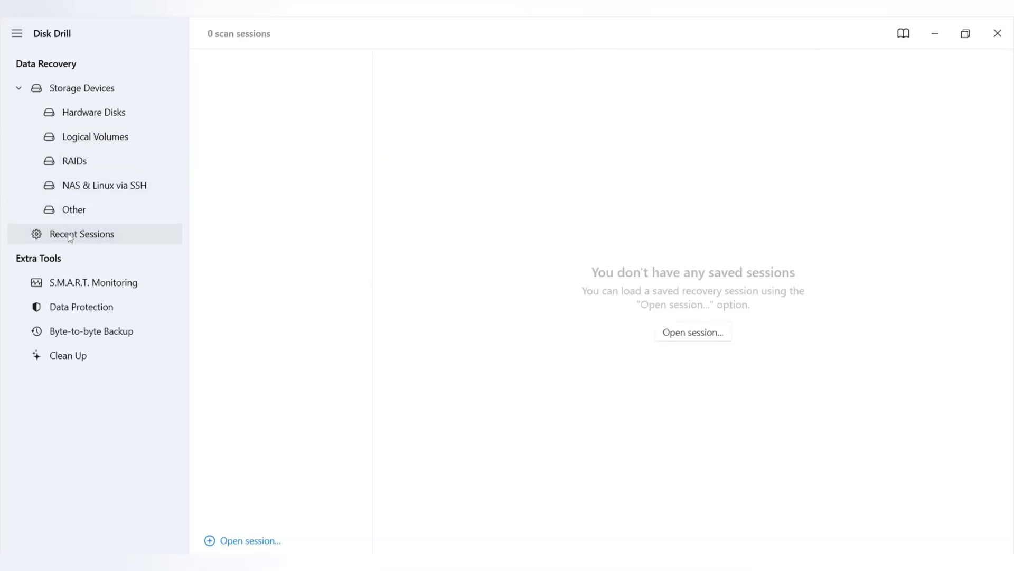
click(80, 209)
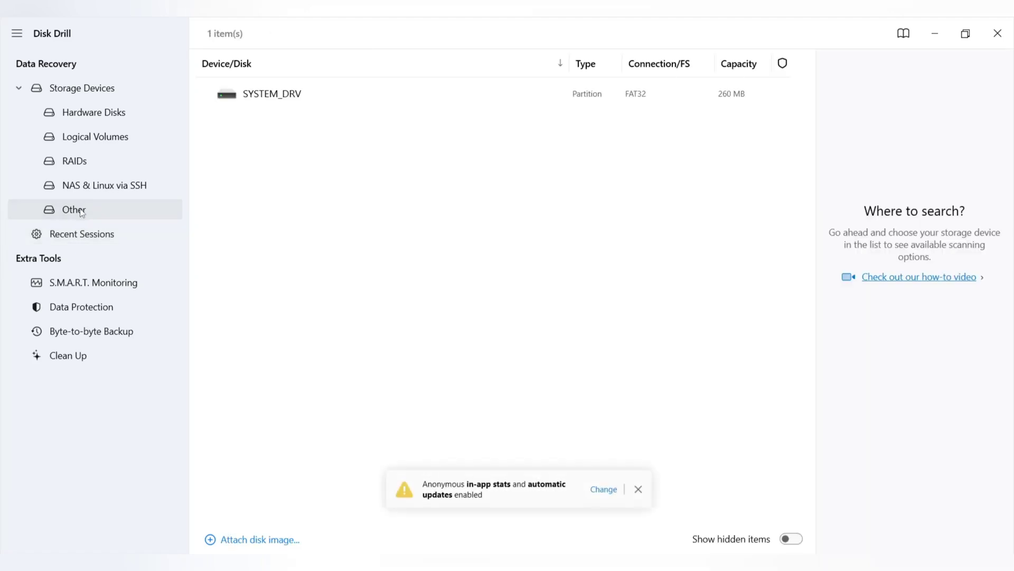
click(83, 282)
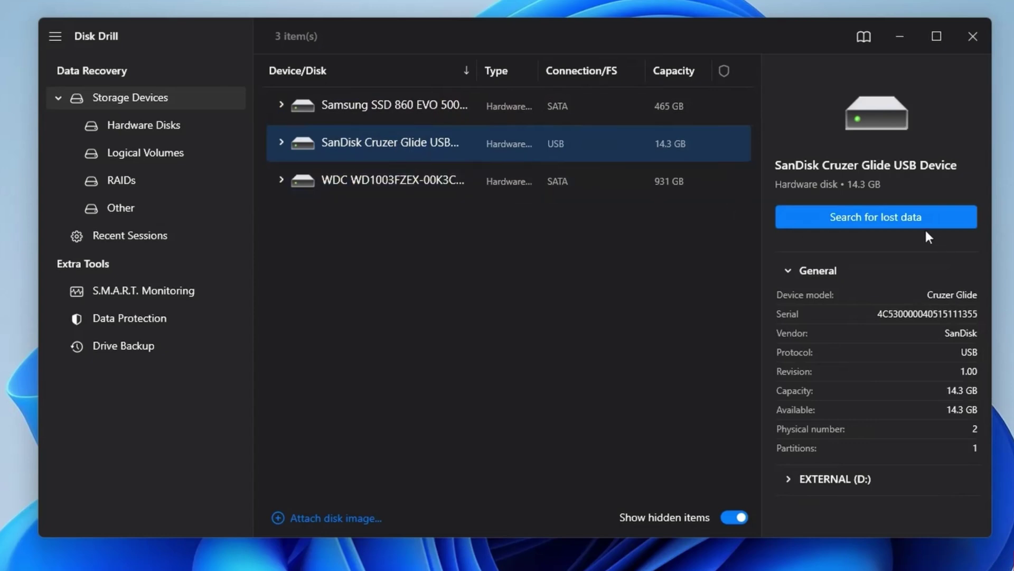
Step: Scan the SanDisk Cruzer Glide USB drive, recover the marked files, and start adding a protected folder
click(916, 229)
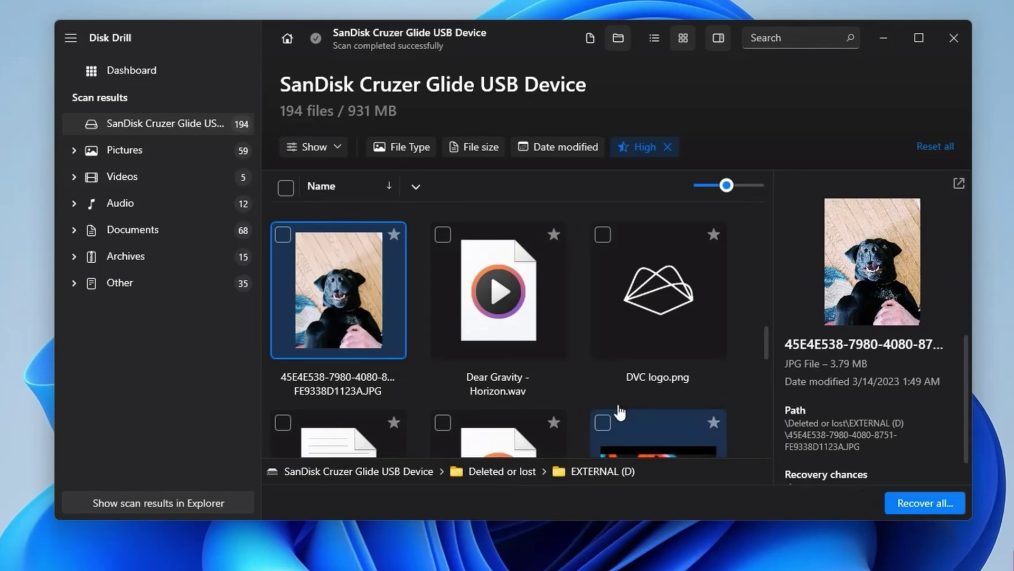
click(282, 236)
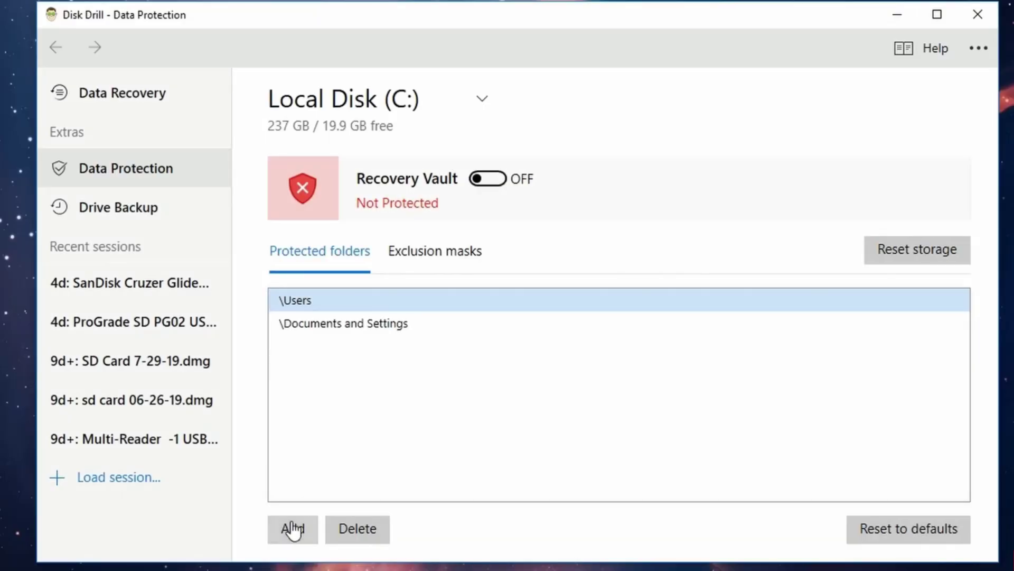
click(294, 529)
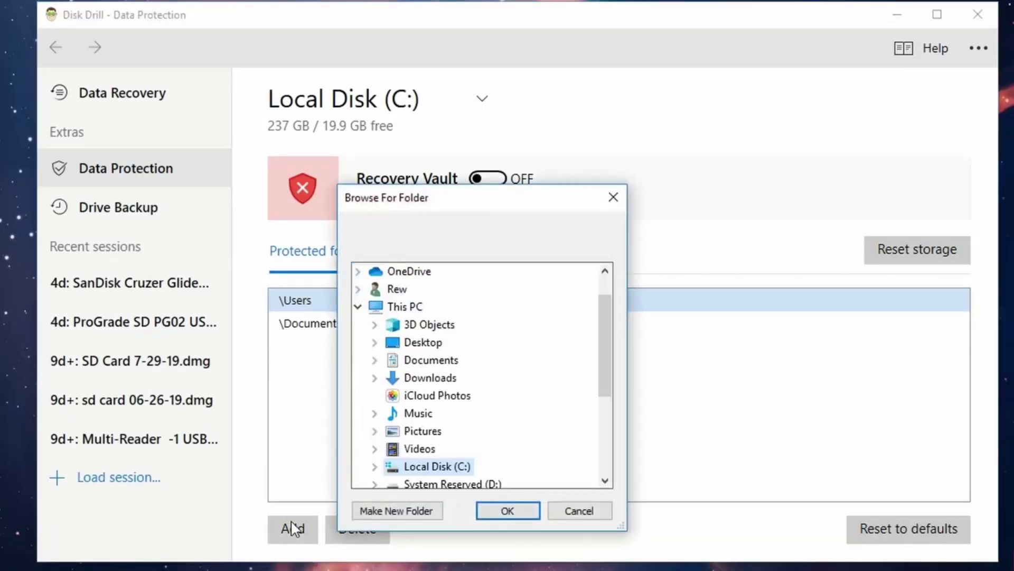
Step: Switch Recovery Vault protection on
click(488, 179)
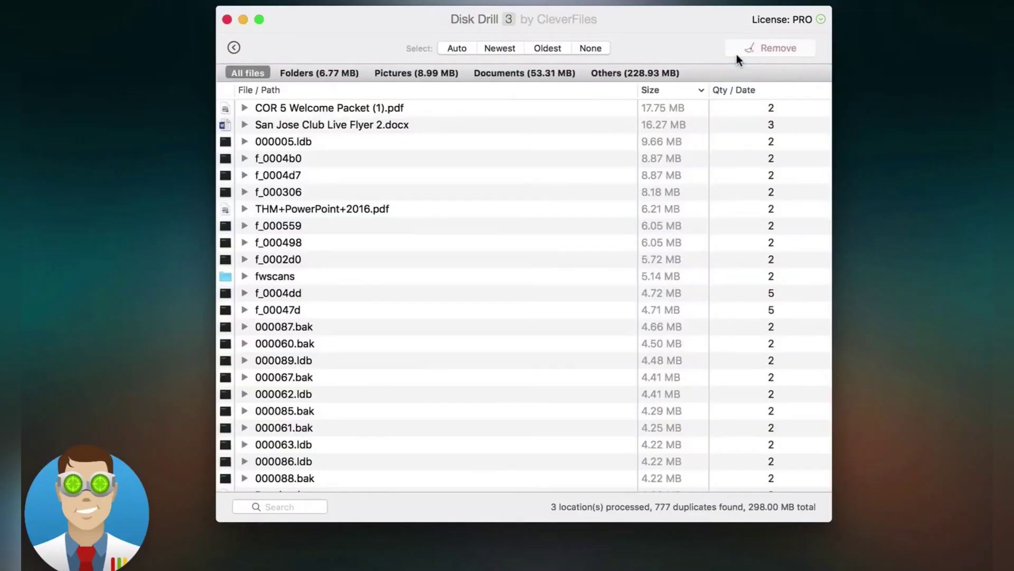
Step: Select the San Jose Club Live Flyer 2.docx duplicates and remove the marked copies
click(772, 124)
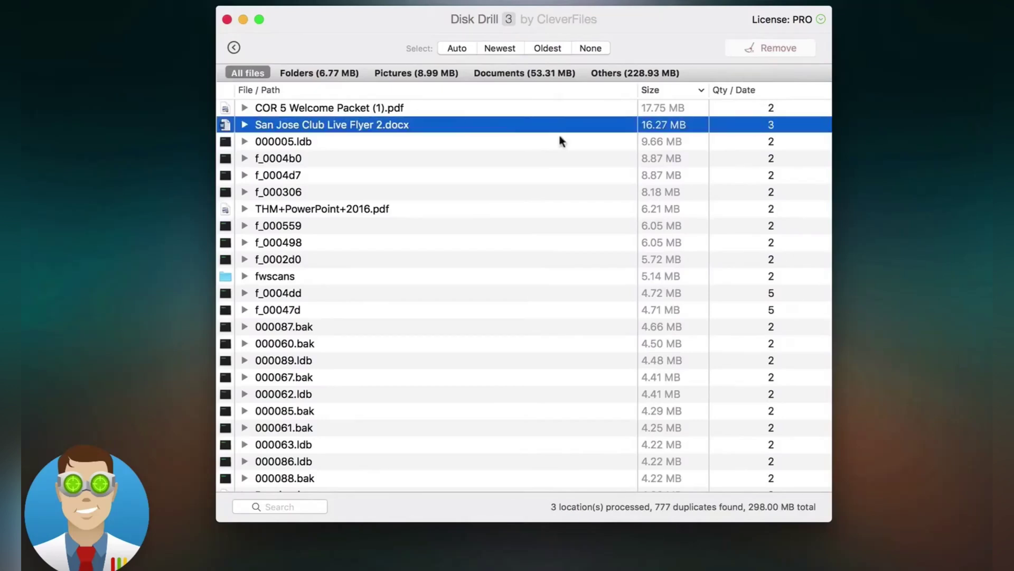
click(769, 121)
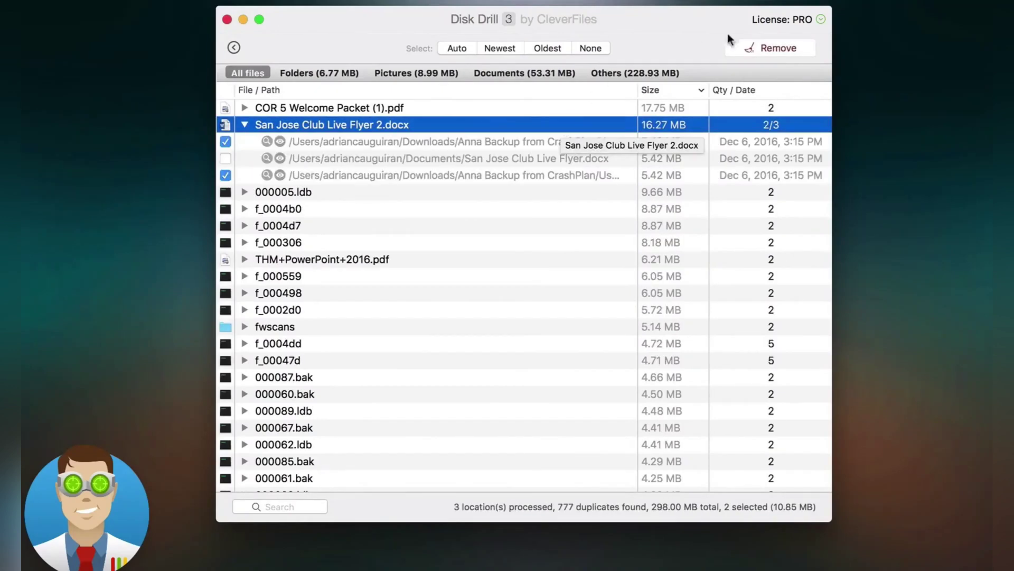
click(780, 48)
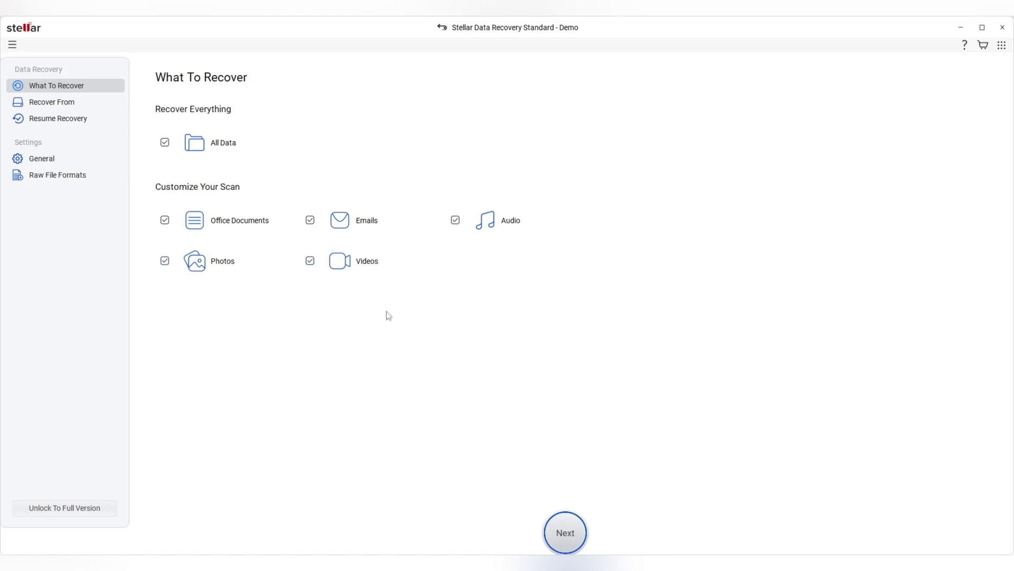
Step: Proceed to drive selection and choose Windows-SSD (C:) as the drive to scan
click(566, 533)
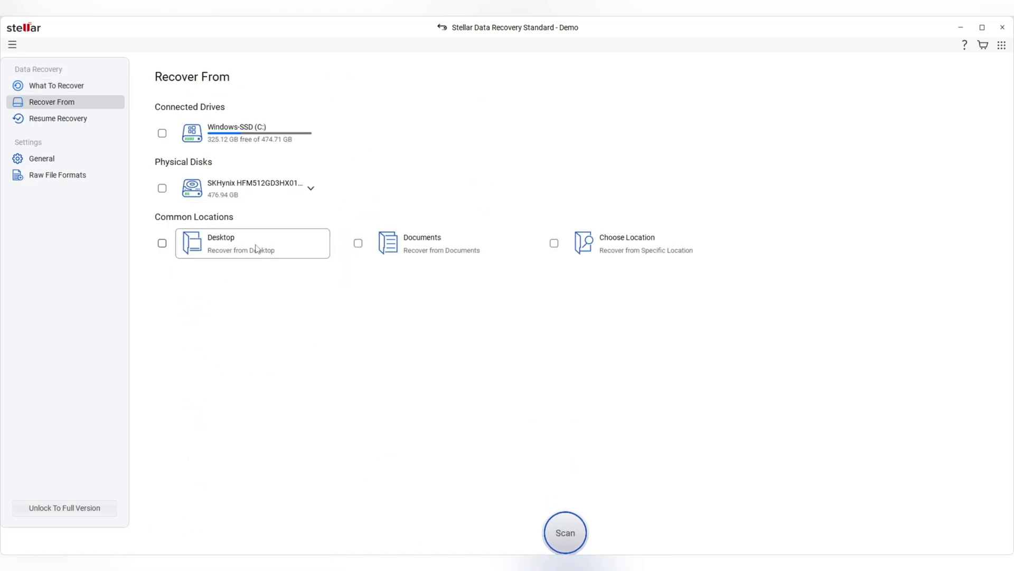
click(278, 136)
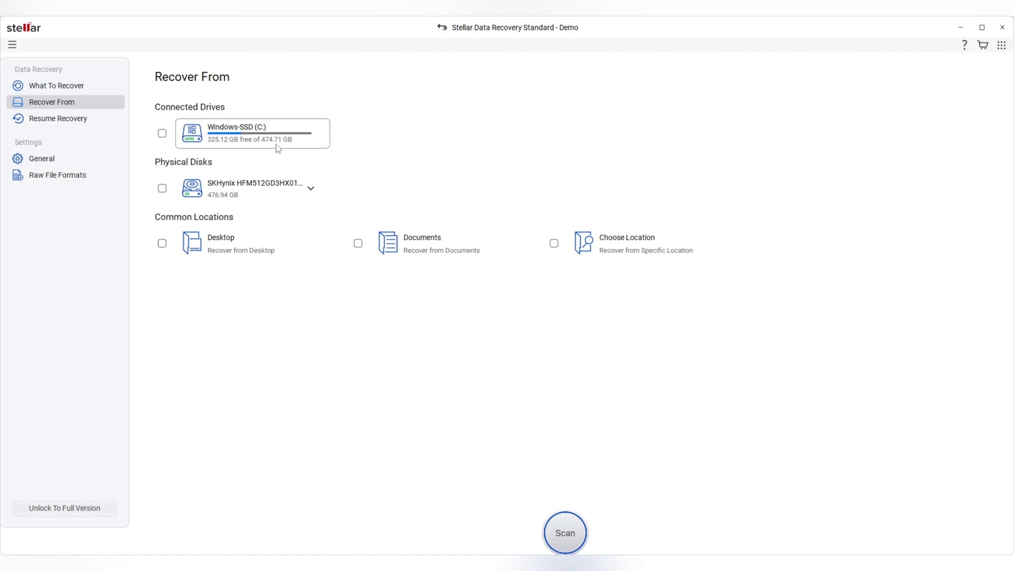
click(277, 146)
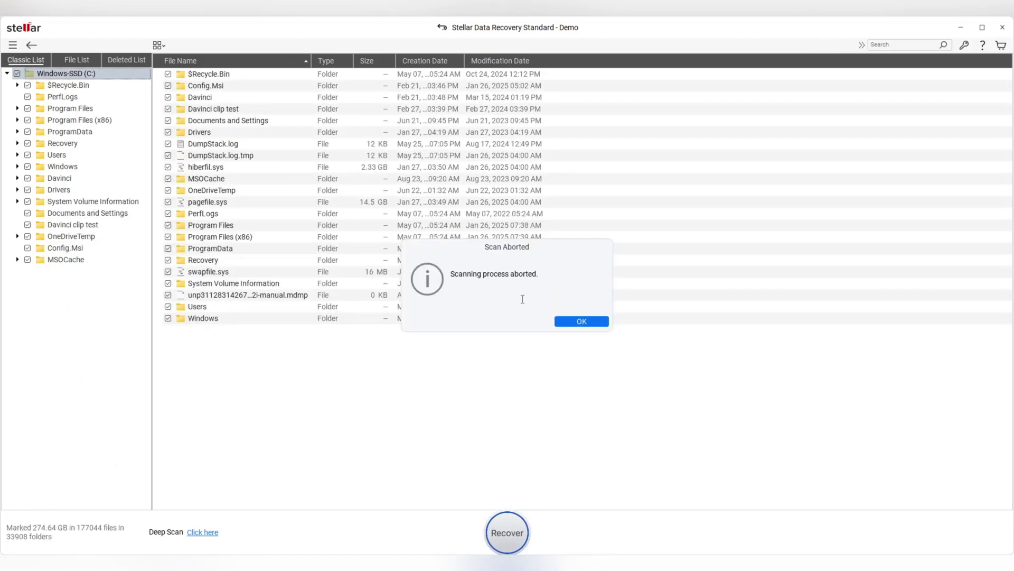
Step: Dismiss the Scan Aborted message and start a Deep Scan of the chosen drive
click(582, 320)
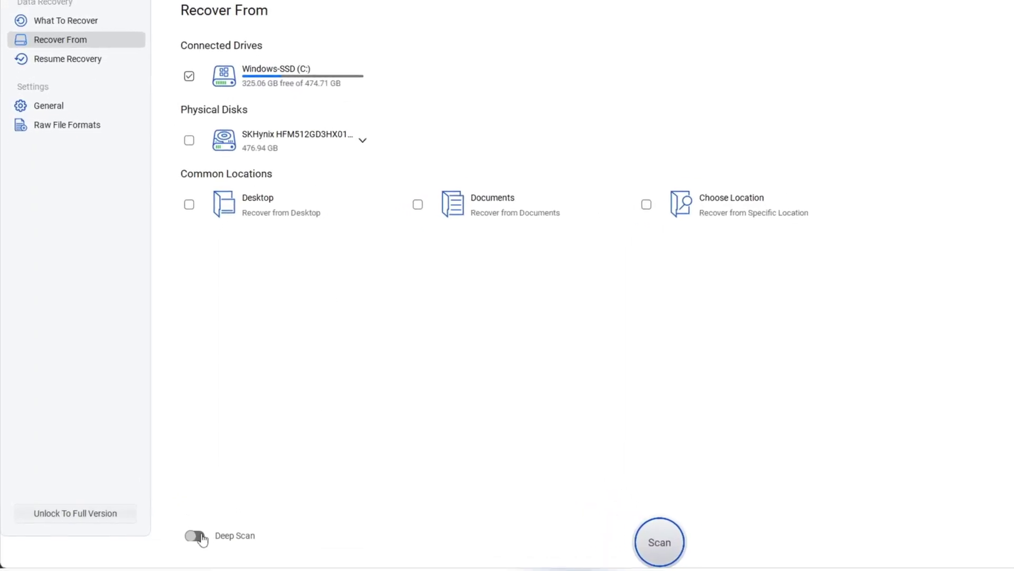
click(167, 526)
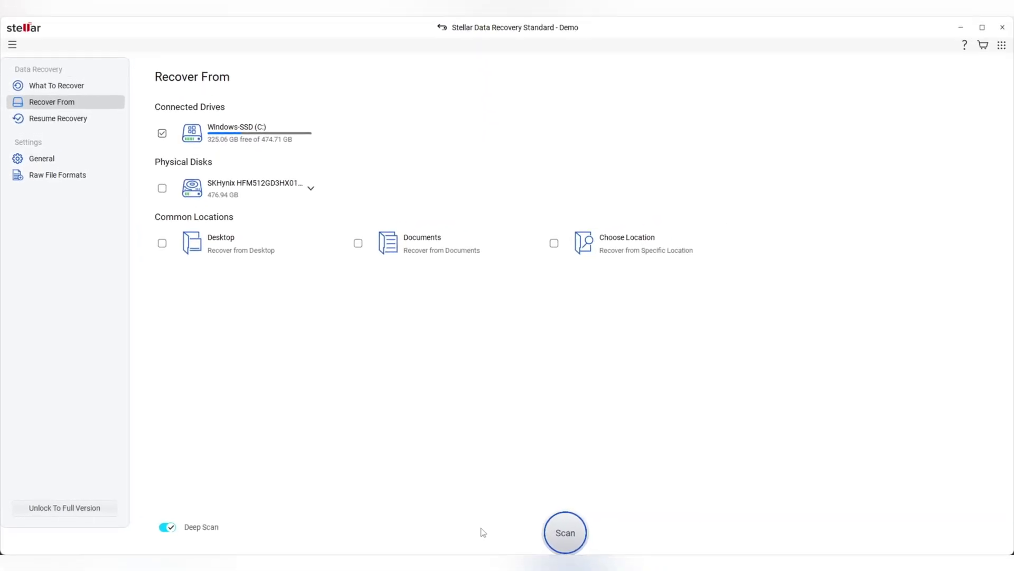
click(565, 533)
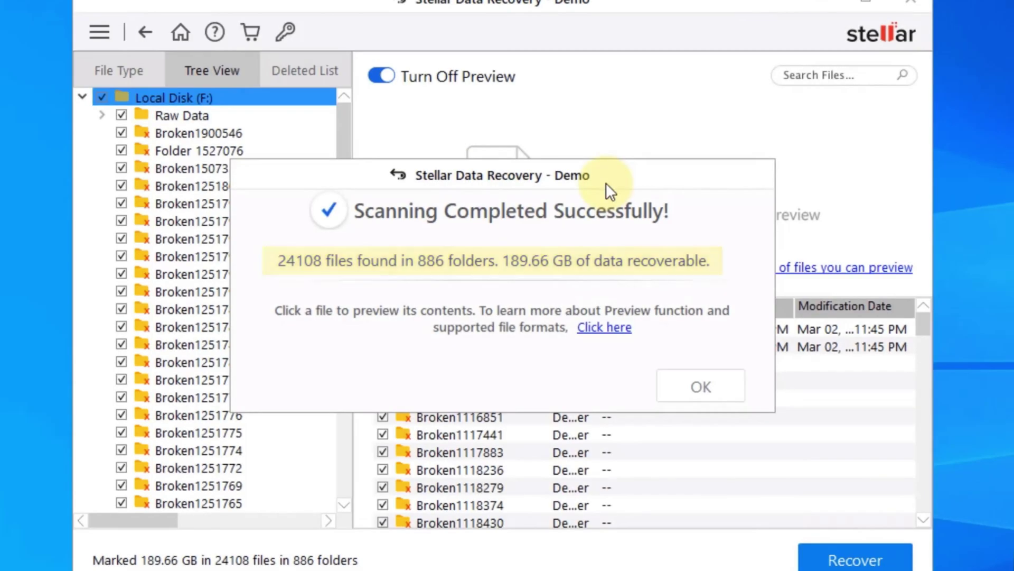
Step: Dismiss the completion message, preview a recovered JPEG and mark it for recovery
click(700, 386)
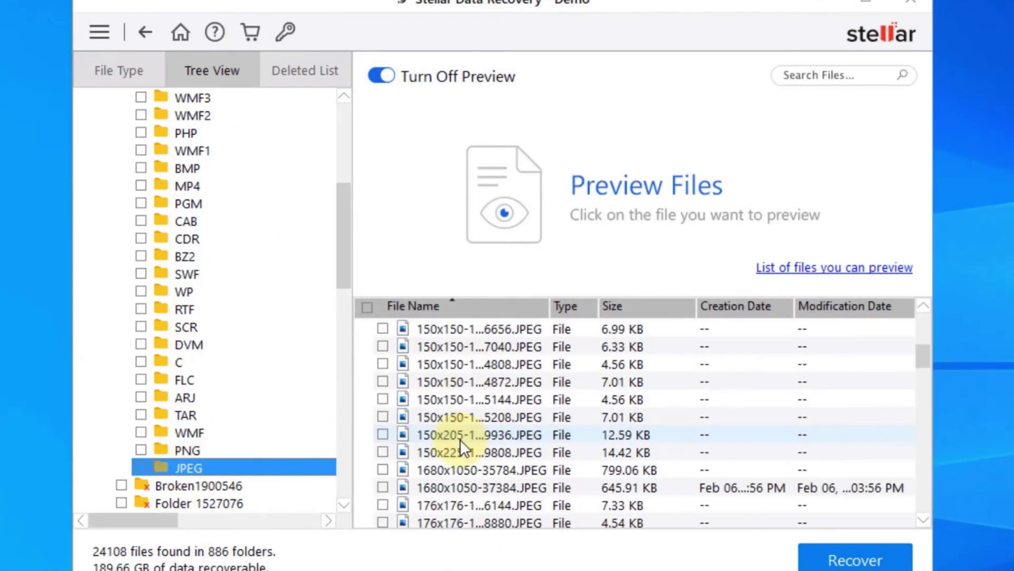
scroll(460, 439, down, 5)
click(468, 423)
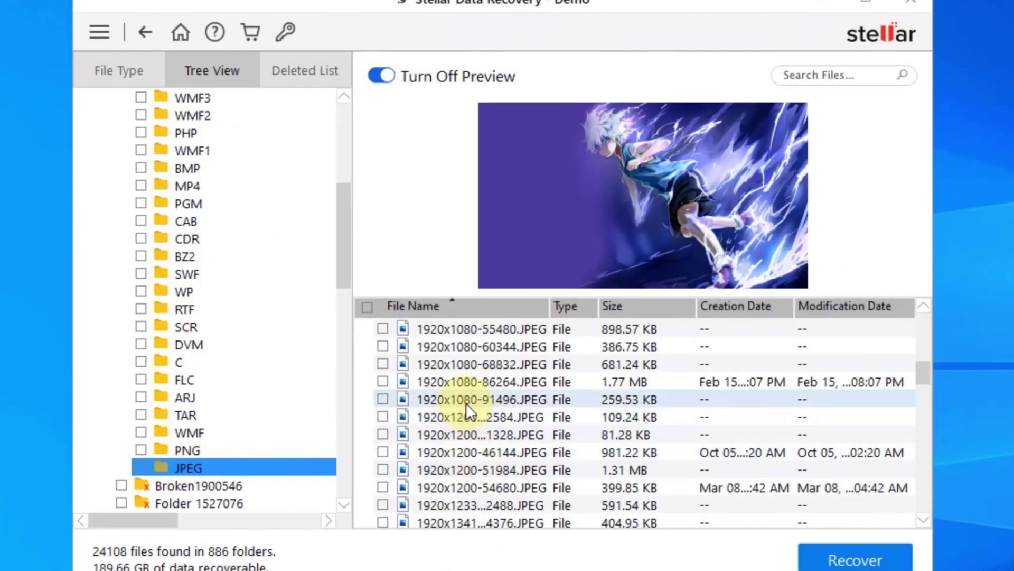
scroll(467, 403, up, 3)
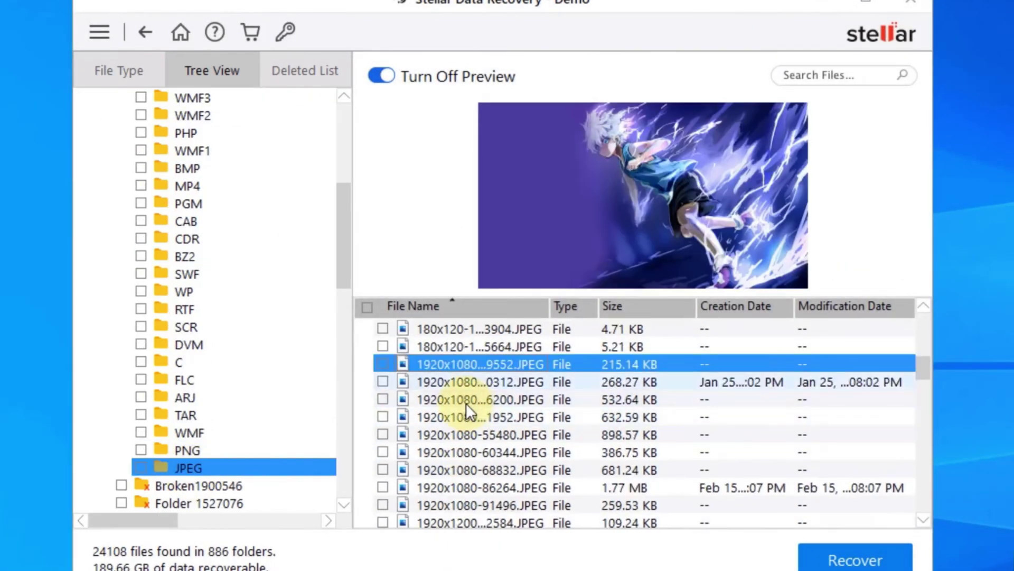
click(383, 364)
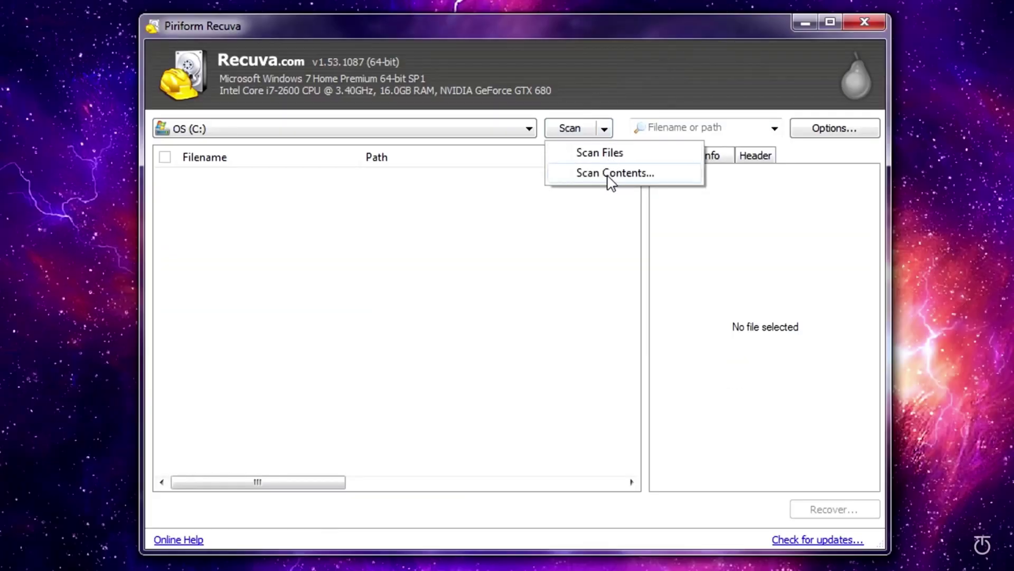
Step: Close the scan type list and browse Options through the Actions and Advanced settings
click(685, 74)
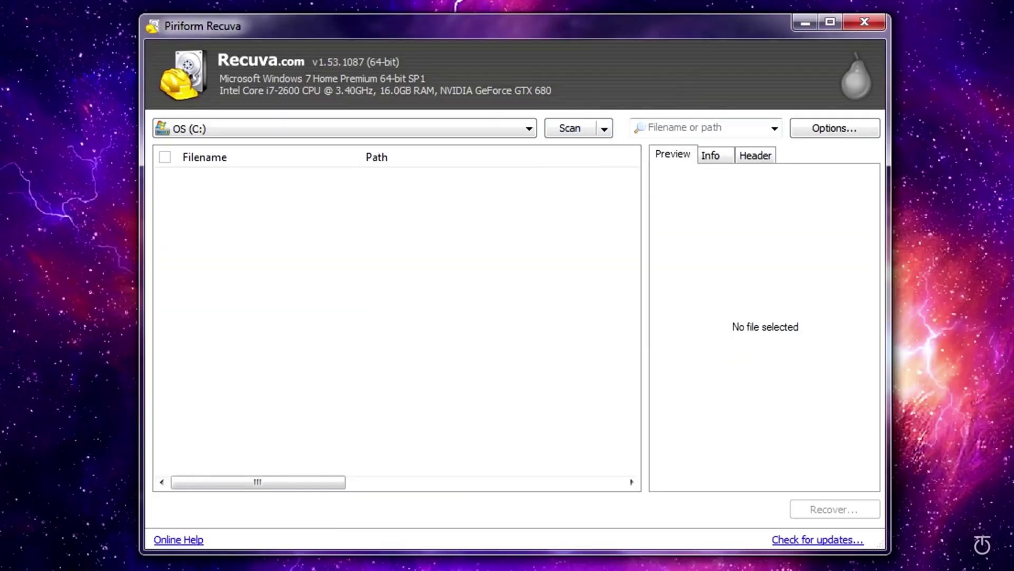
click(832, 129)
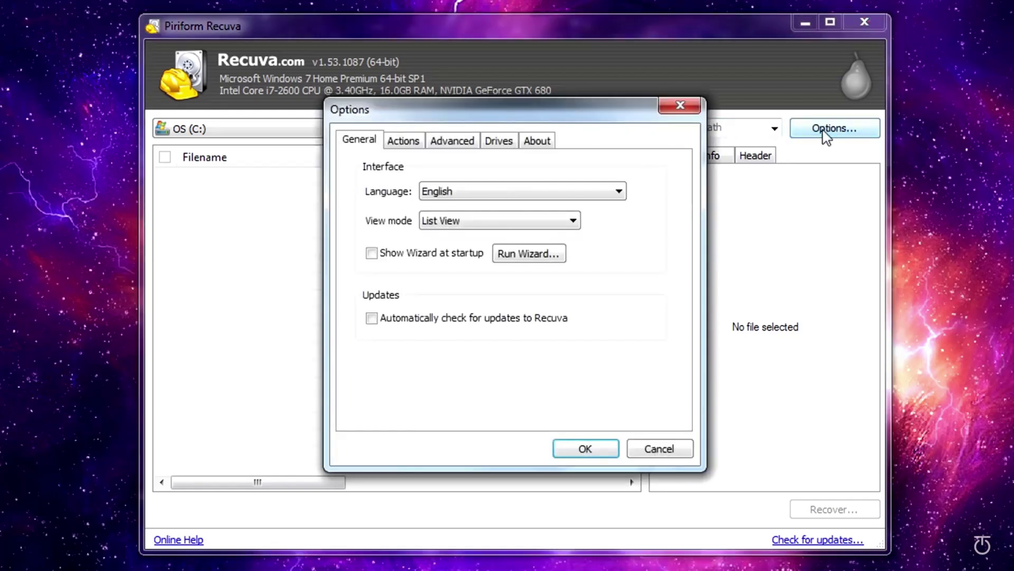
click(404, 141)
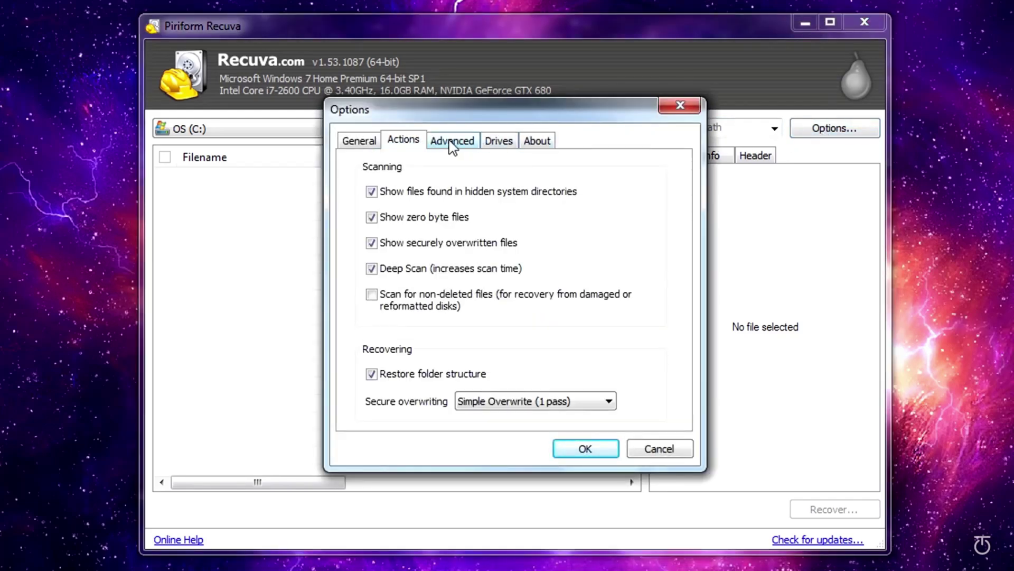
click(454, 143)
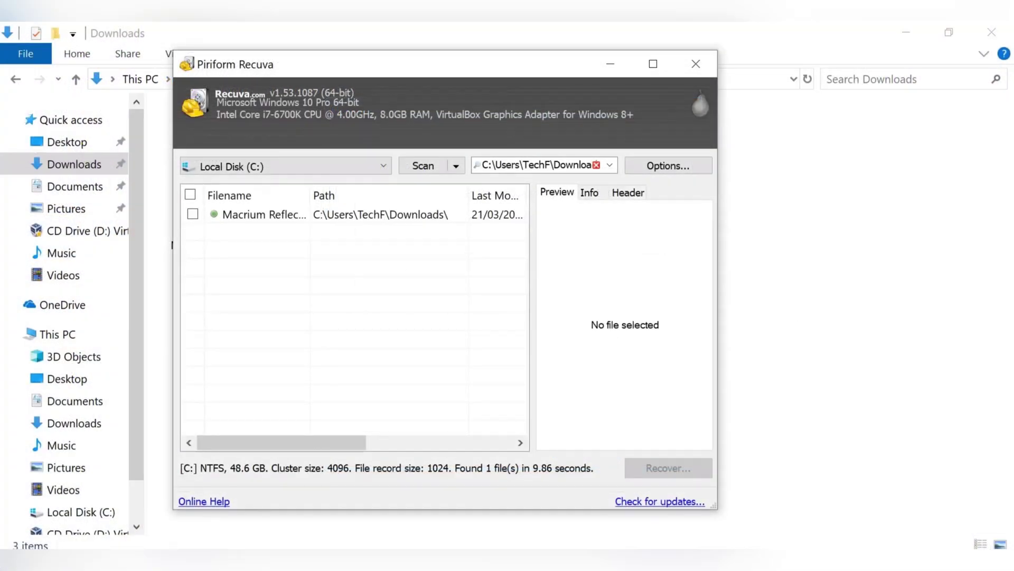
Step: Maximize the window and select the Macrium Reflect file to show its preview
click(653, 63)
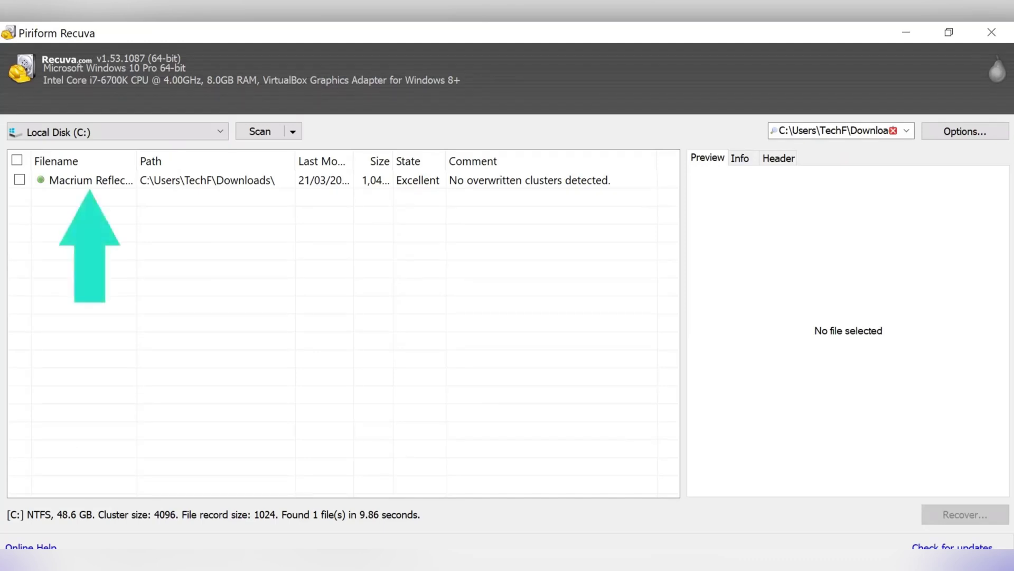
click(91, 180)
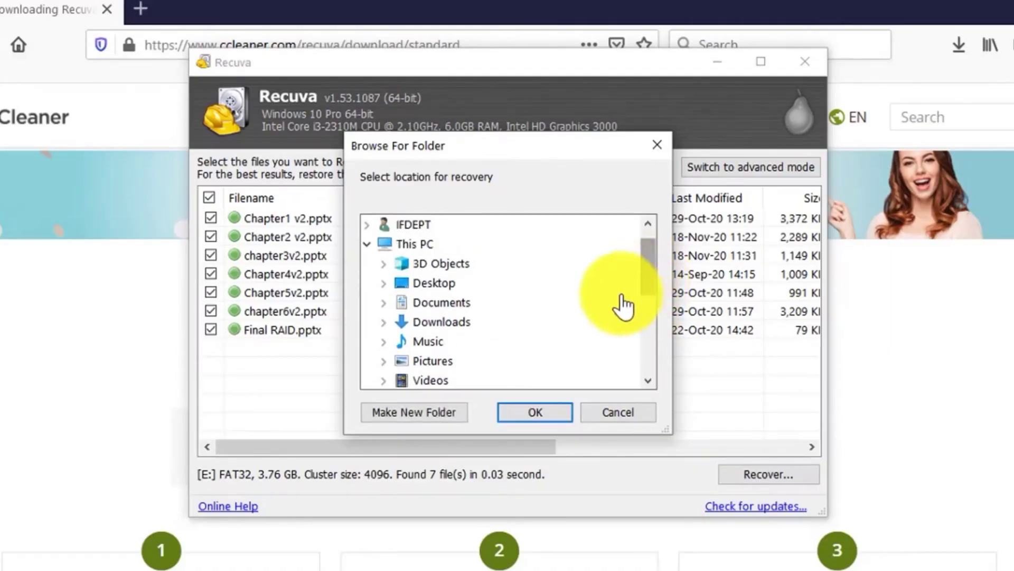
Step: Choose Downloads as the recovery destination for the checked presentation files
double_click(451, 323)
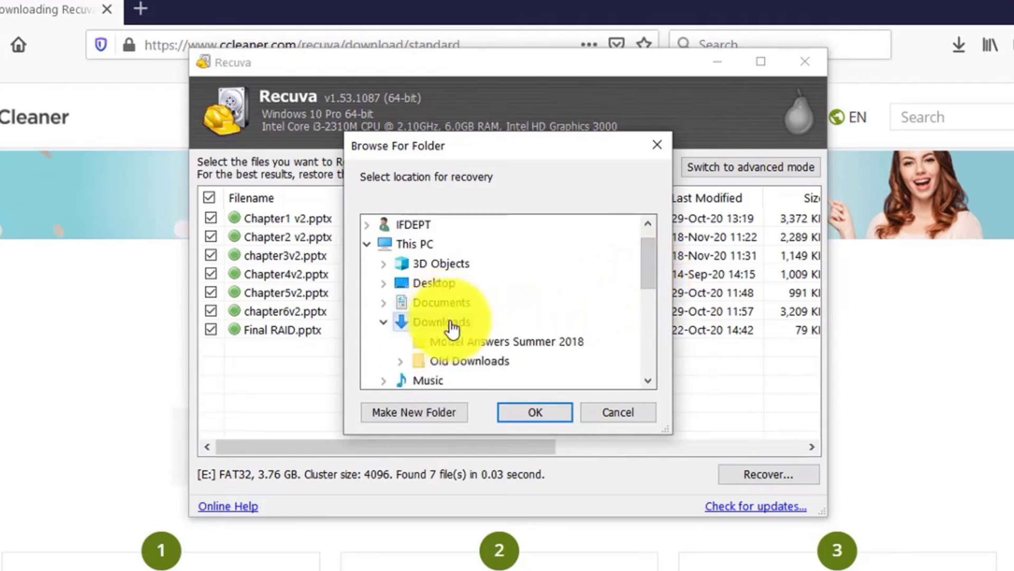
click(534, 412)
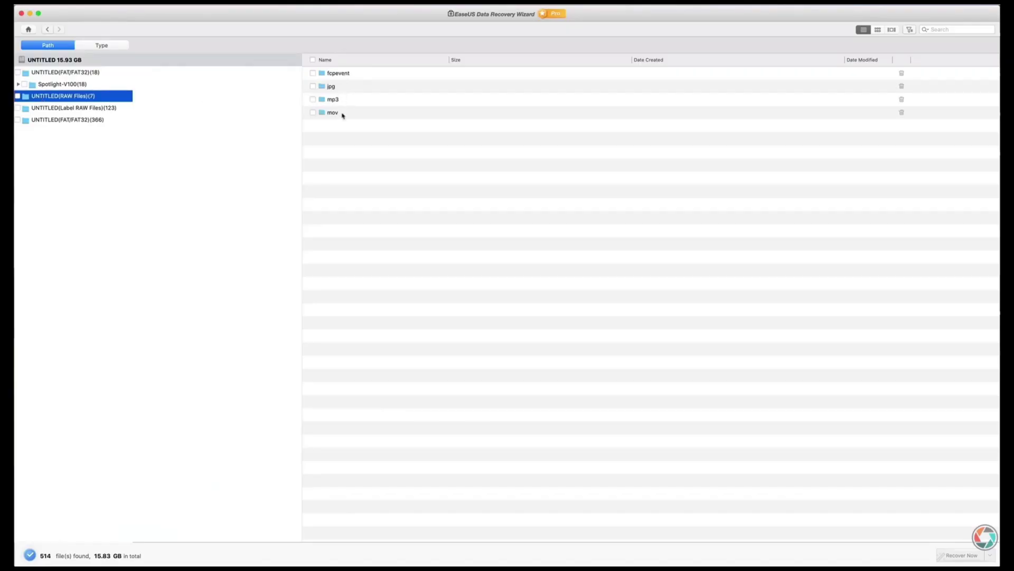
Step: View the jpg folder's RAW files in the scan results
click(323, 87)
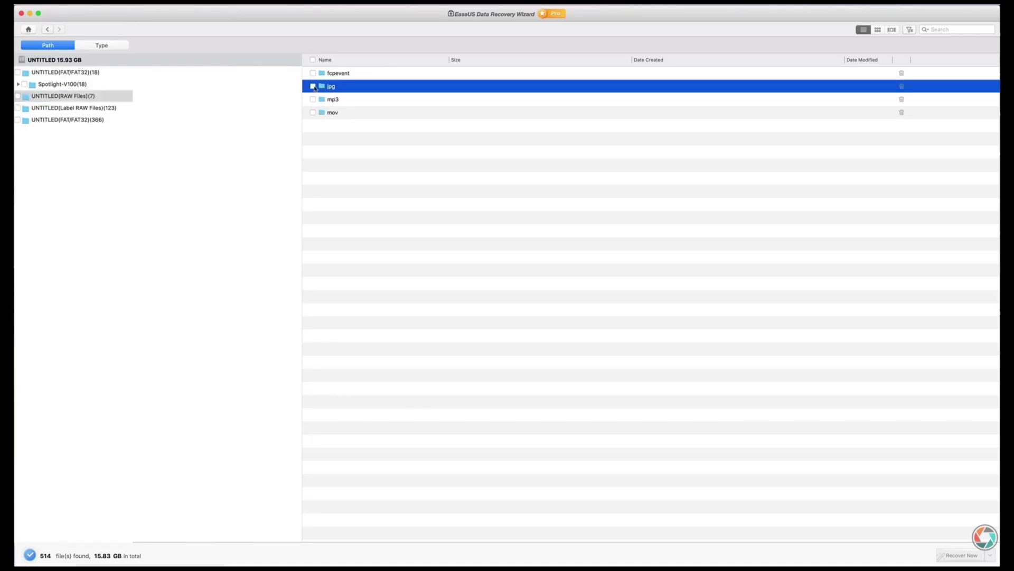
double_click(329, 87)
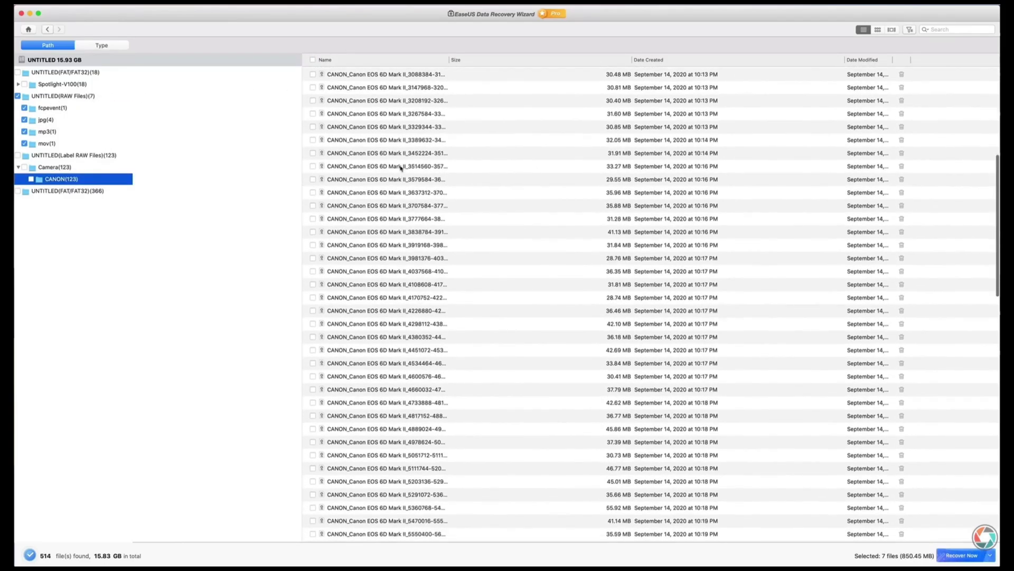
scroll(400, 169, down, 3)
scroll(356, 175, up, 8)
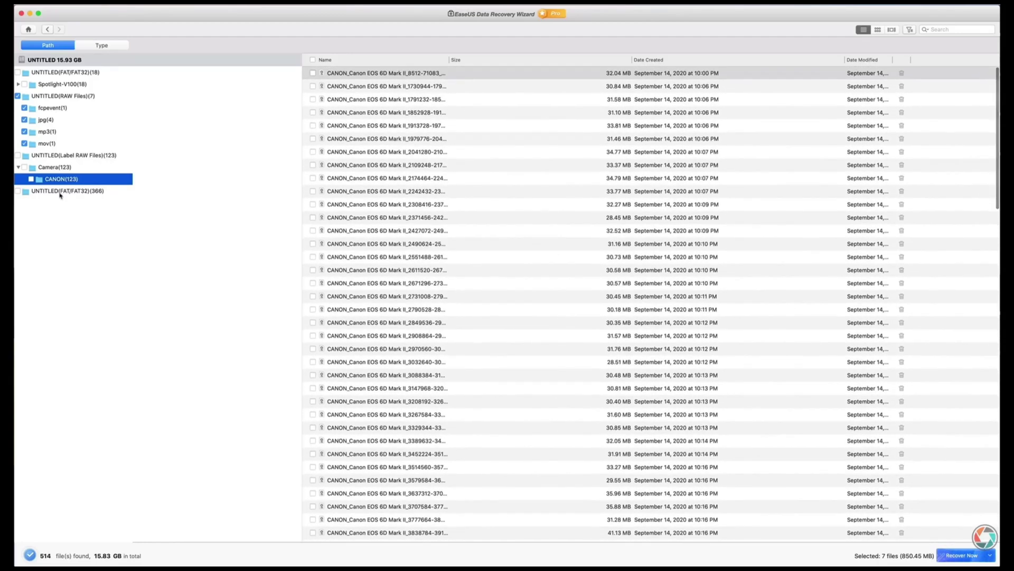
Step: List the lost CR2 photos under UNTITLED(FAT/FAT32) > Other lost files
click(60, 191)
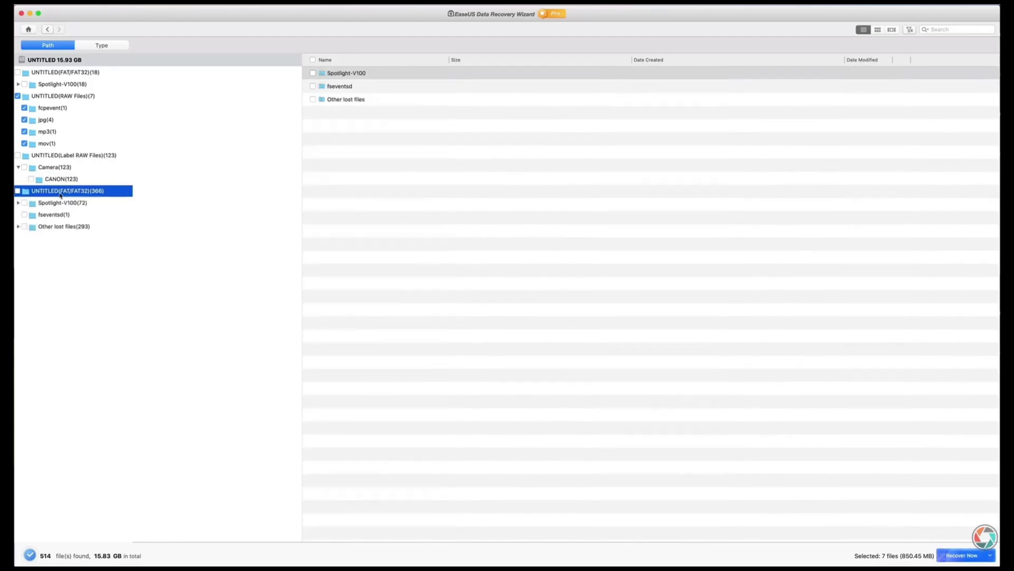
click(71, 227)
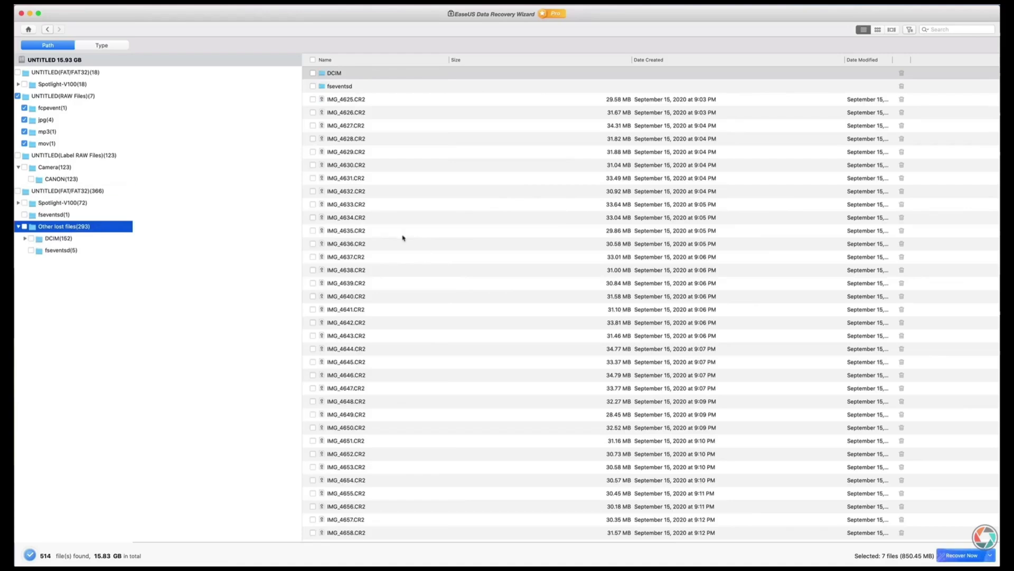
scroll(395, 236, down, 5)
scroll(389, 238, up, 8)
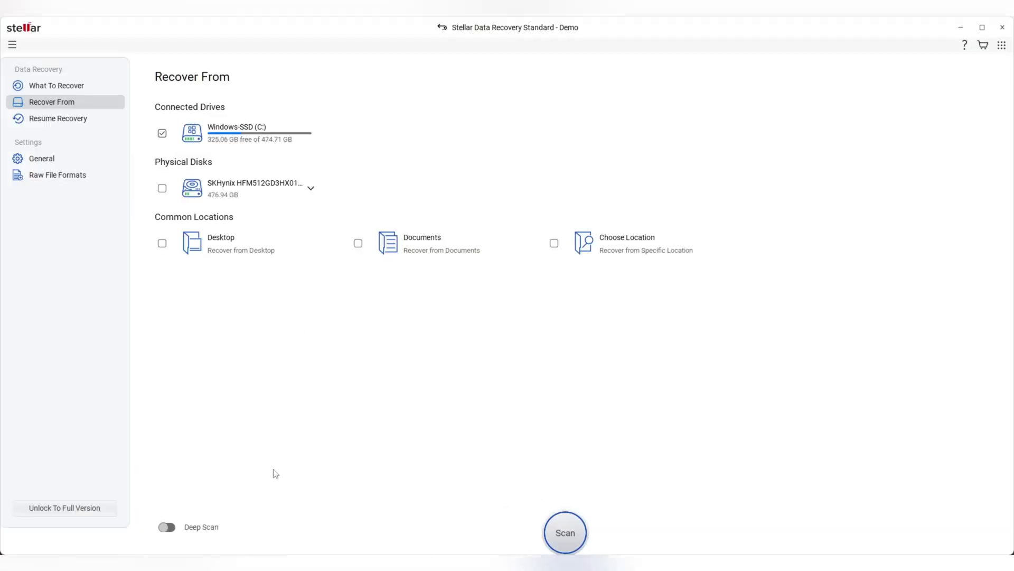
Step: Enable Deep Scan for the Windows-SSD (C:) drive
click(167, 526)
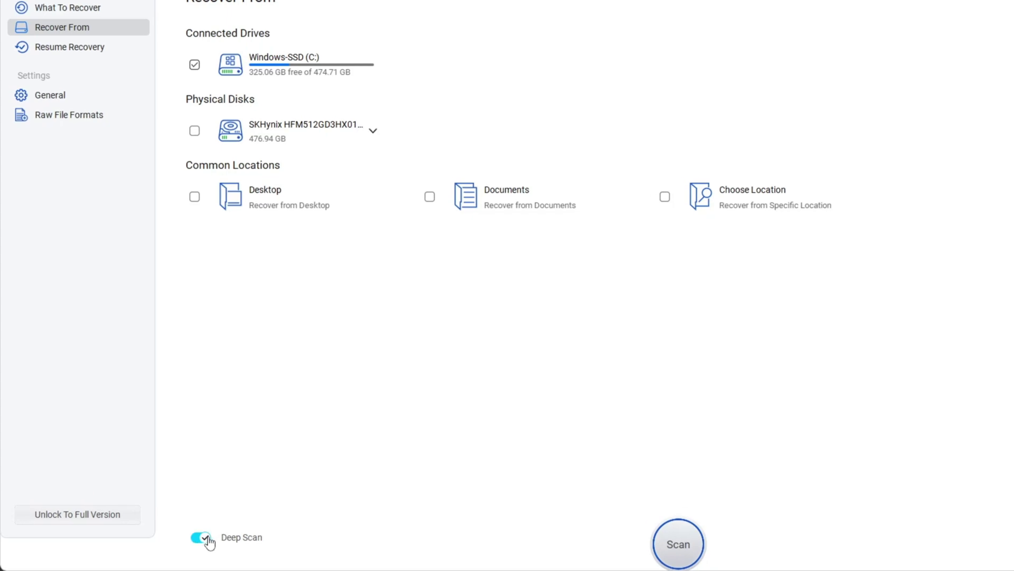